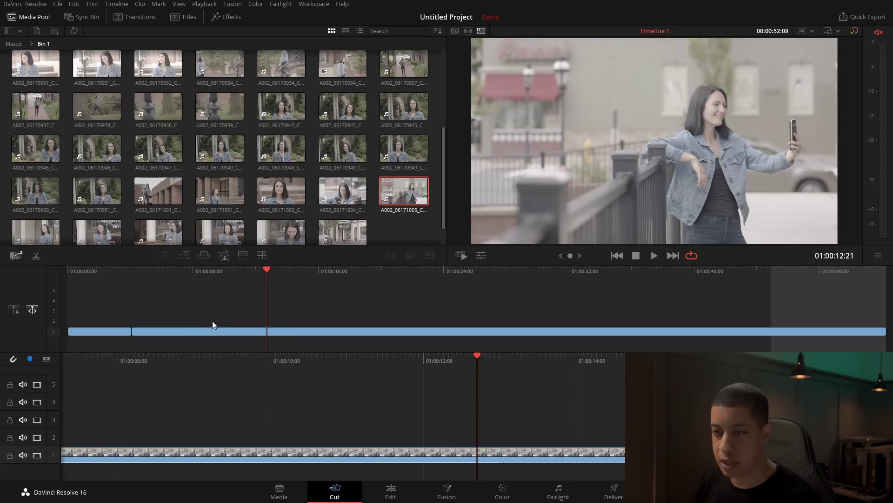
Ripple-trim the start of the second timeline clip to the playhead at 01:00:12:21 and shuttle back and forth over the cut.
key(shift+bracketleft)
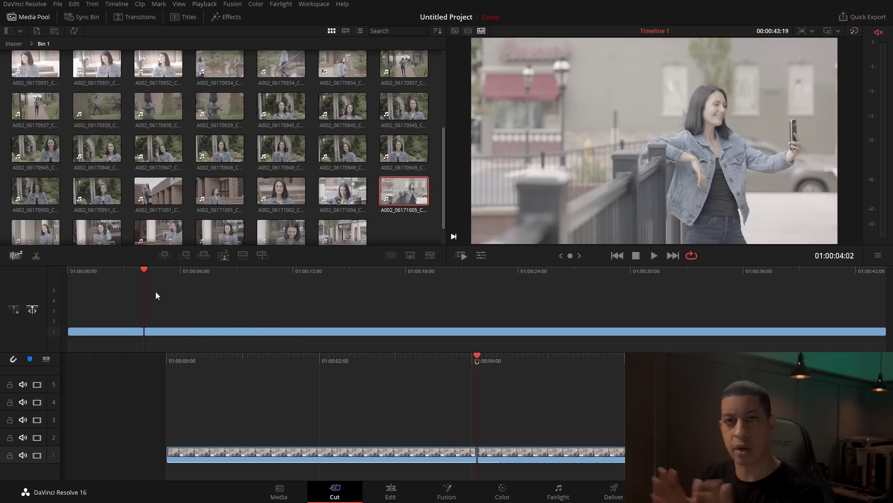
key(j)
key(j)
key(l)
key(k)
Scrub near the start of the timeline and select both clips on track 1.
click(140, 279)
click(160, 331)
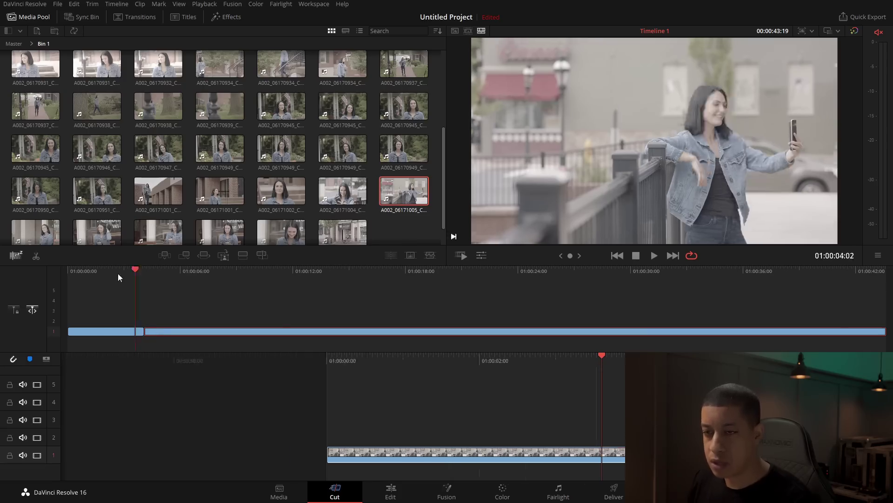
ctrl+click(102, 332)
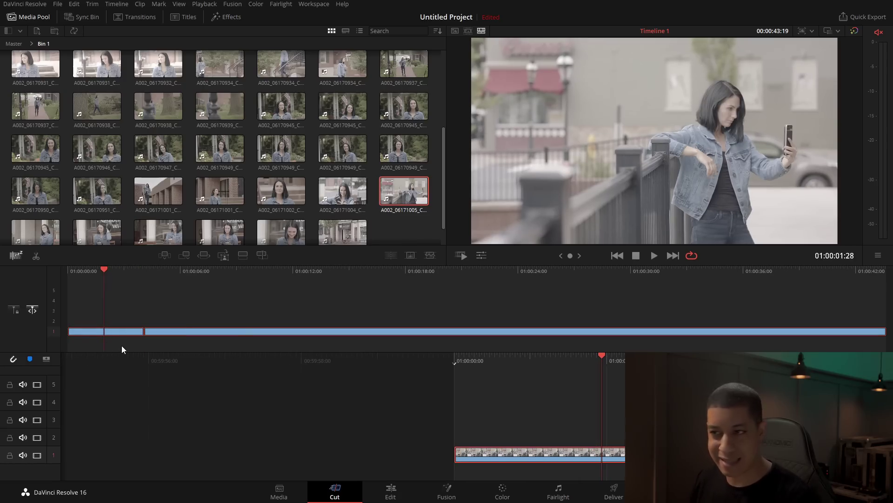
Load A002_06171005_C074.braw, set its in point to 10:05:40:19 and out point to 10:05:49:11, and add it as a Close Up on track 2.
click(420, 198)
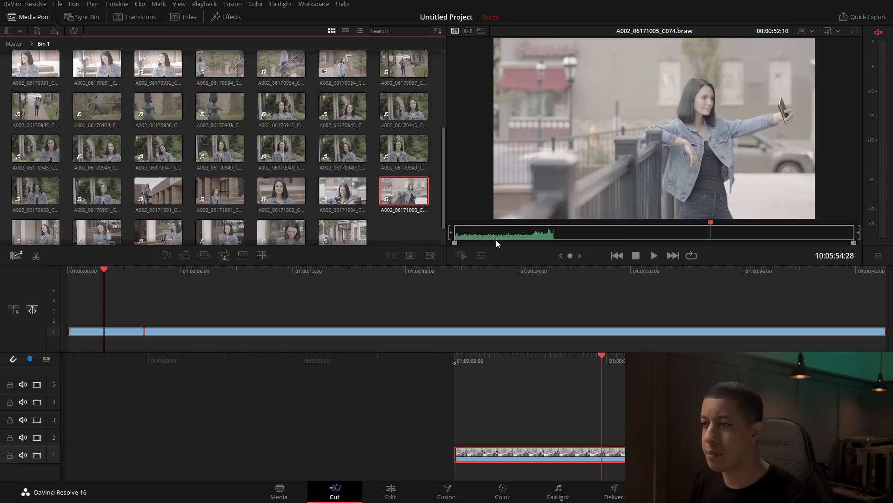
drag(462, 245, 601, 212)
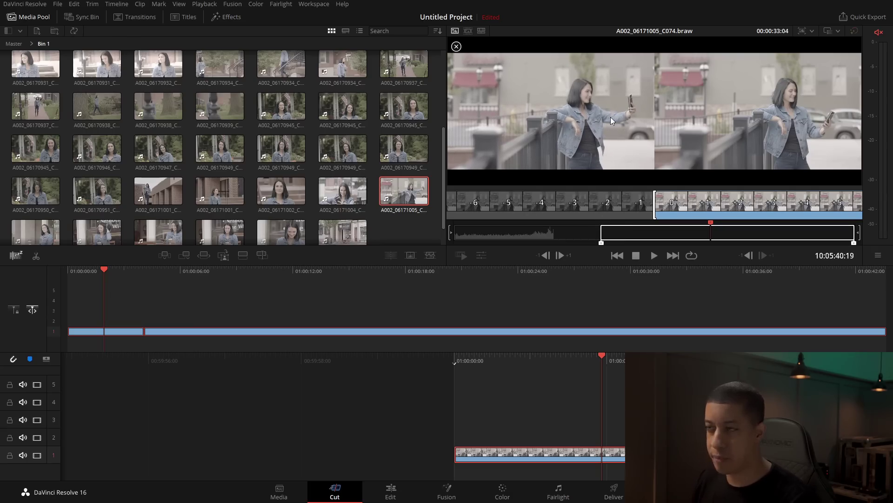
drag(855, 242, 668, 242)
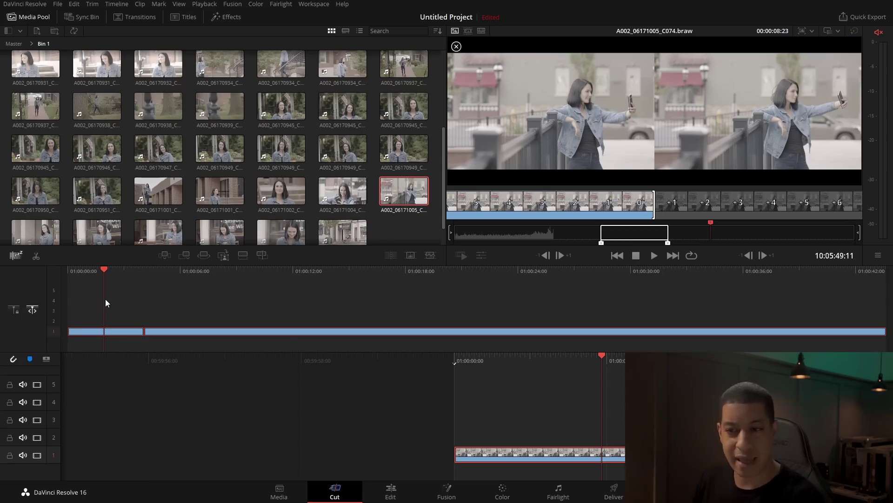
click(224, 258)
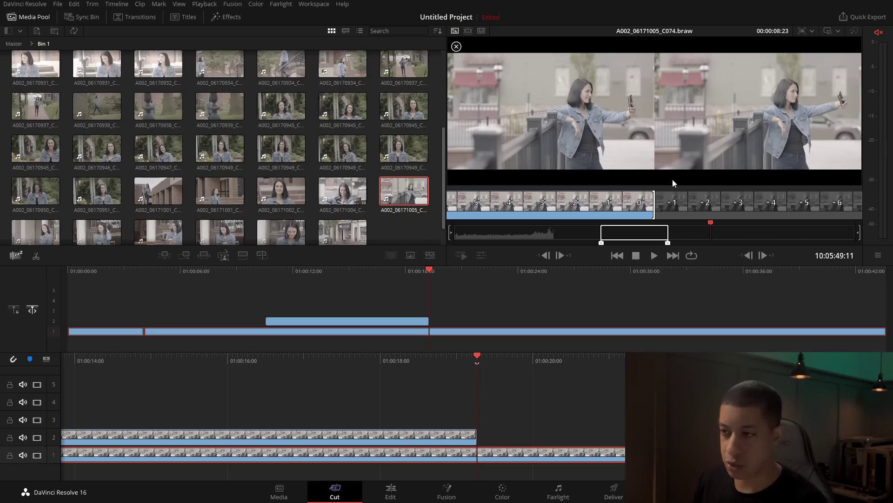
Play and scrub the timeline around the start of the track 2 close-up to review the change from the wide shot.
click(206, 275)
key(space)
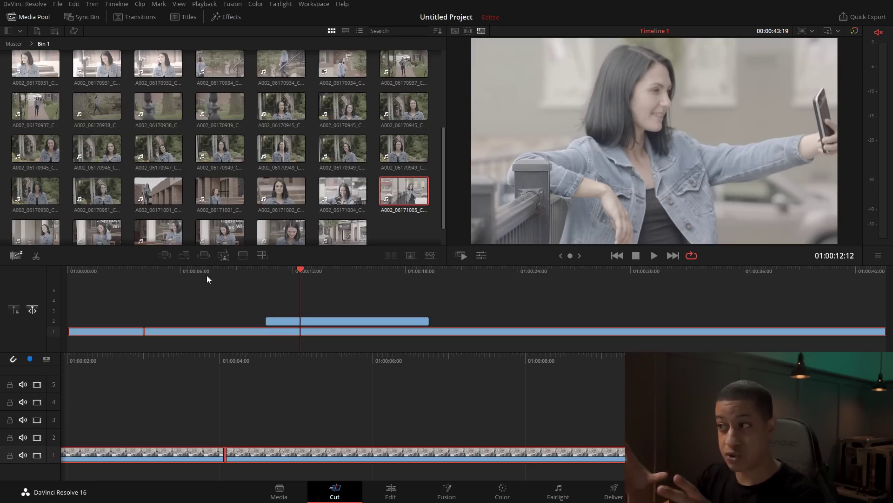
click(244, 273)
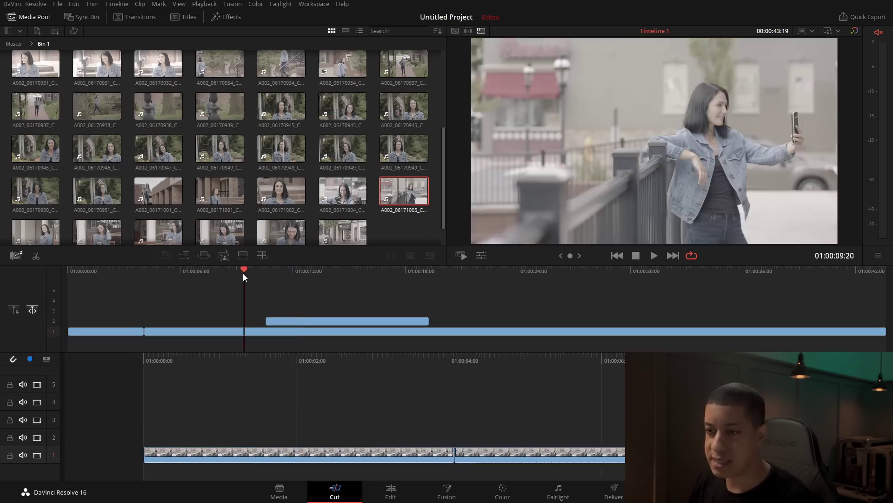
click(241, 274)
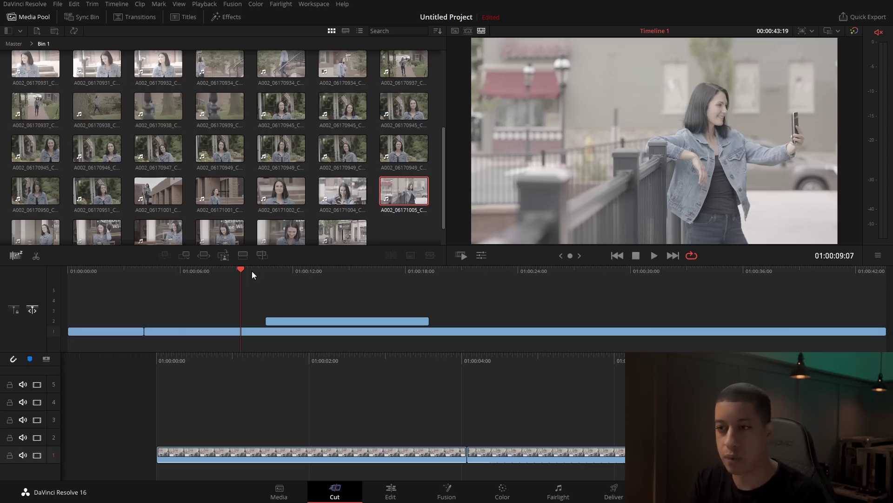
key(space)
key(space)
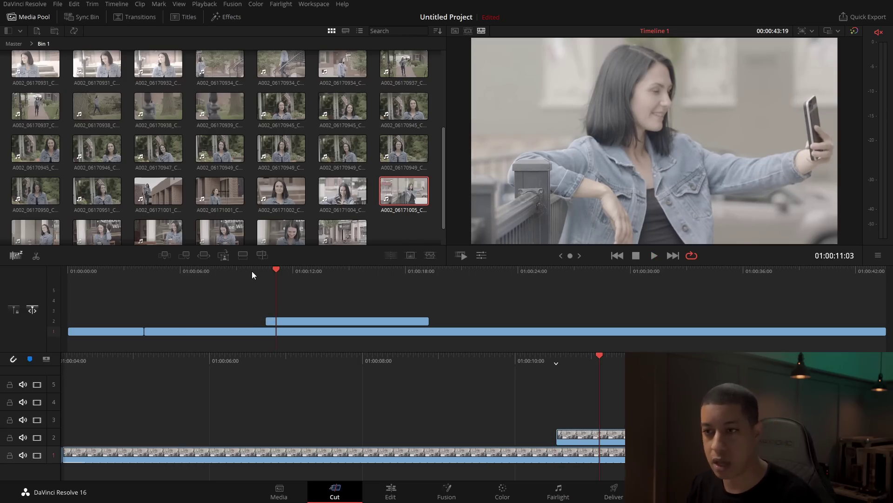
click(228, 272)
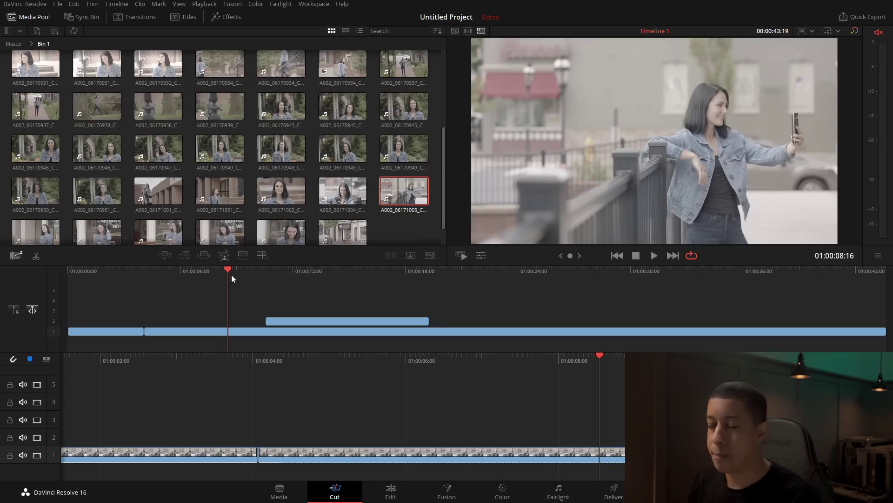
key(space)
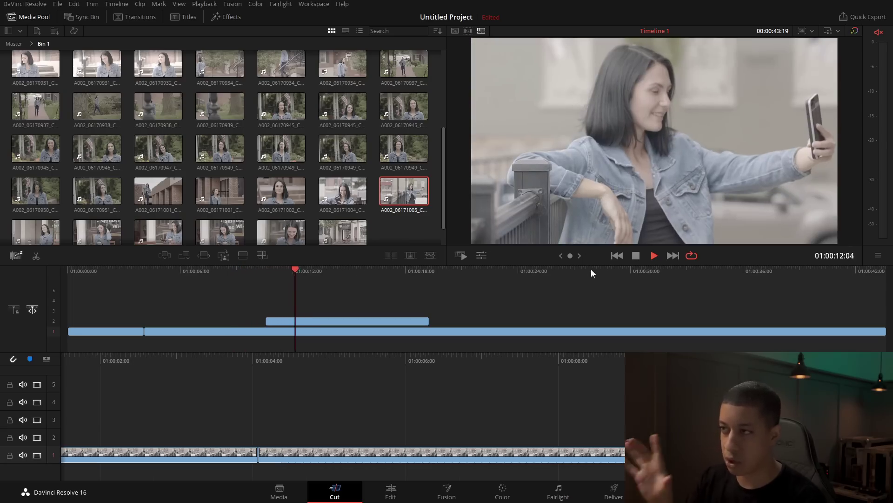
key(space)
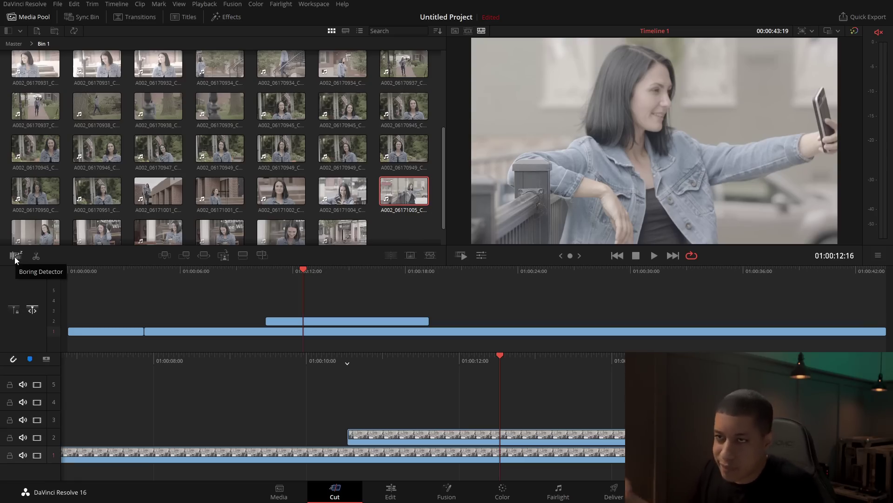
click(300, 289)
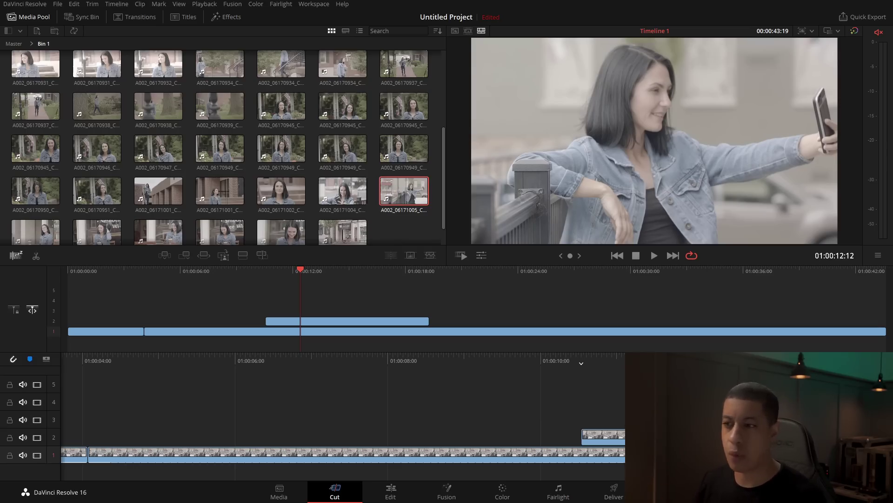
drag(293, 273, 268, 275)
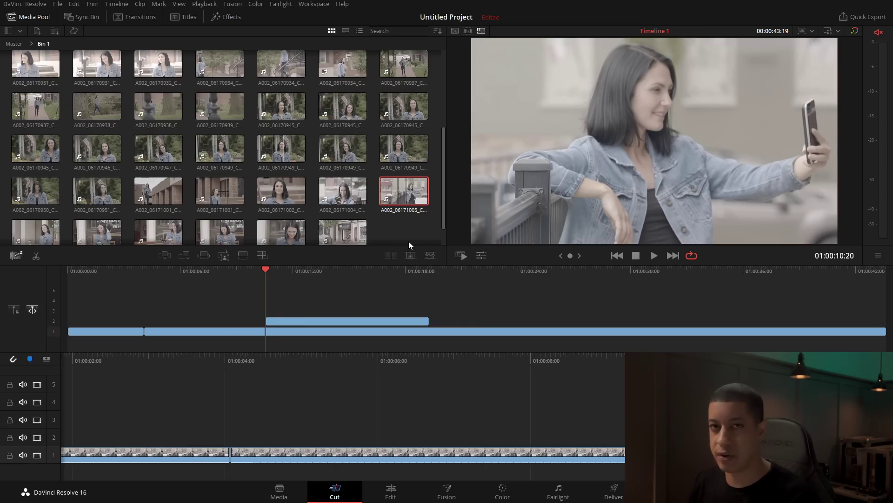
drag(253, 278, 245, 278)
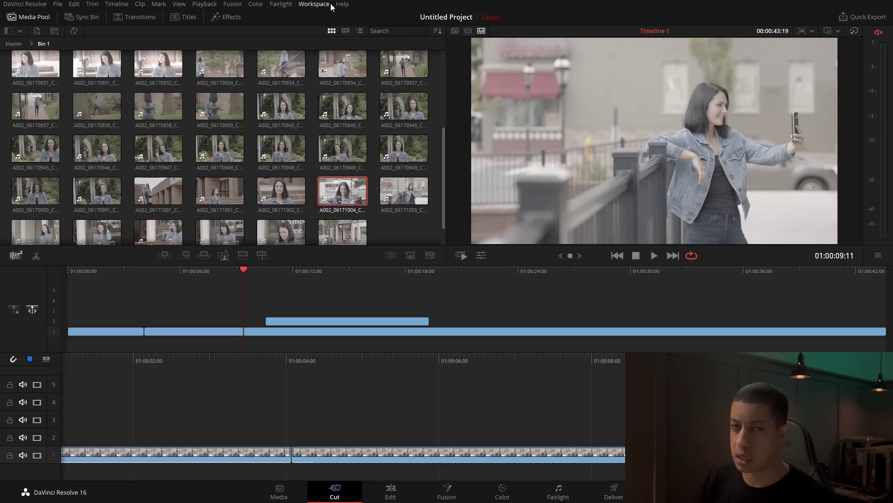
Examine the Primary Display and Video Clean Feed display options without changing them.
click(315, 4)
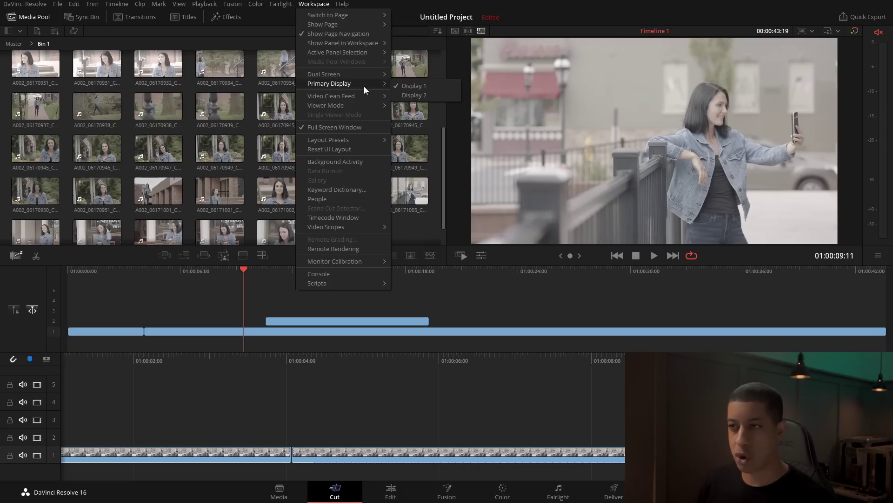
mouse_move(336, 98)
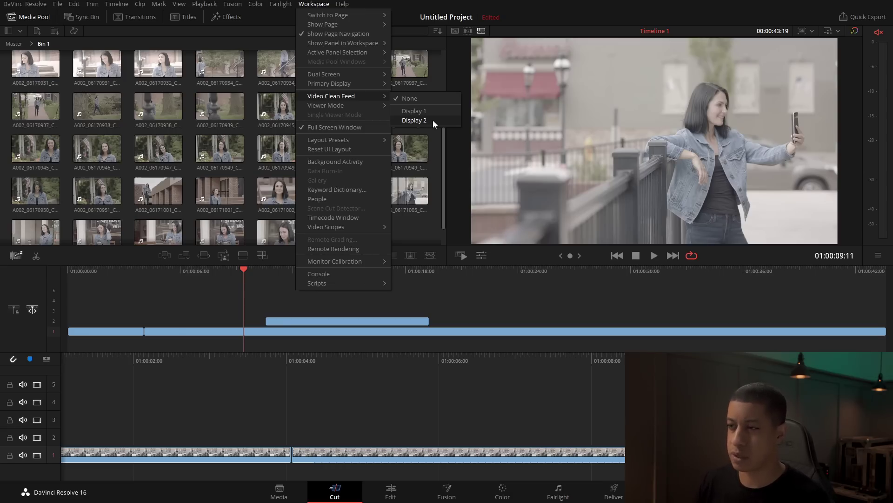
click(430, 147)
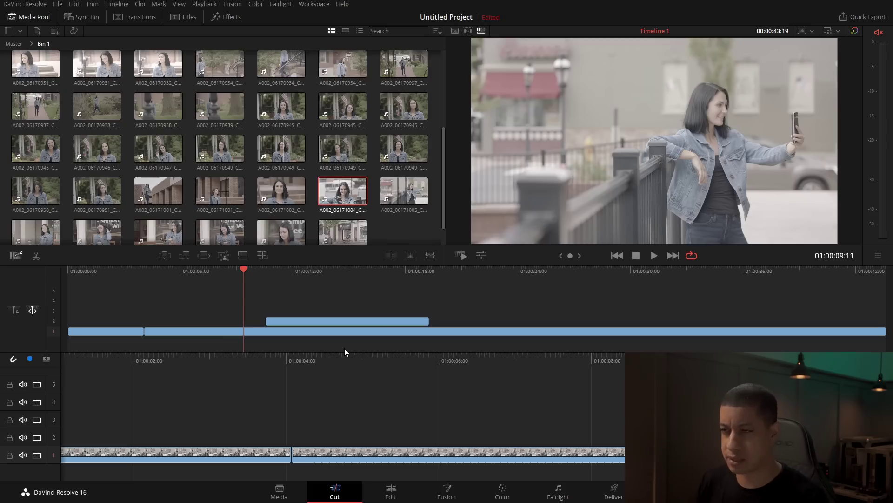
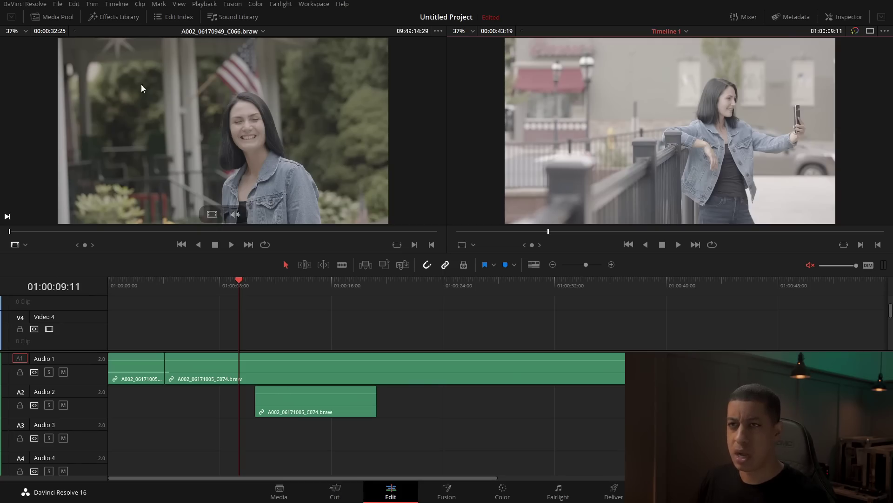
On the Edit page, add an Adjustment Clip from the Effects Library to track Video 4 at about the 13-second mark.
click(118, 17)
drag(210, 41, 211, 261)
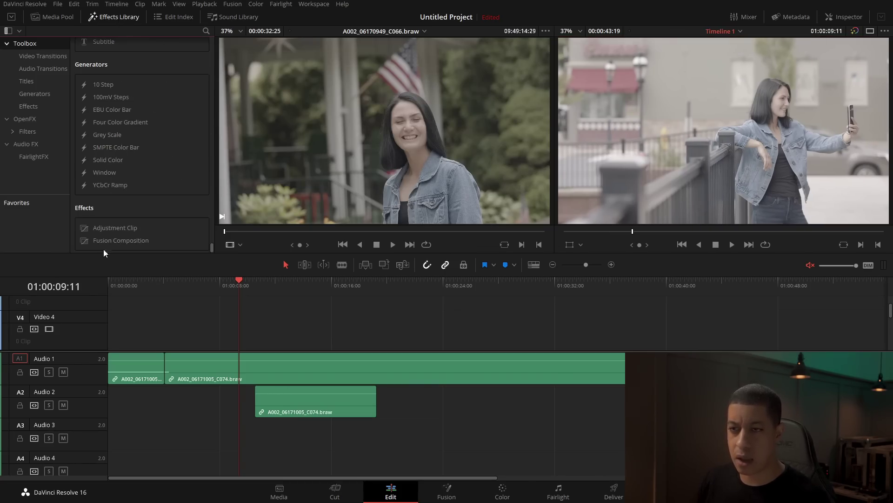
drag(98, 232, 285, 345)
click(311, 345)
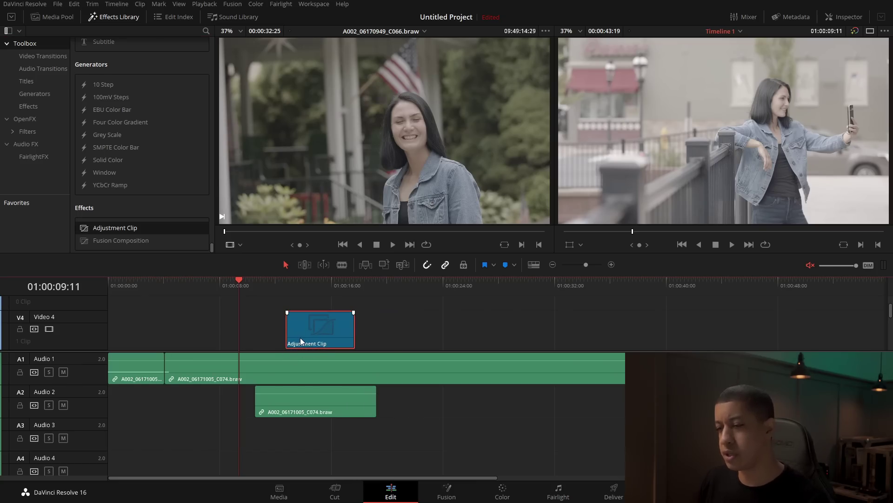
Rename the adjustment clip as JAYARETV in the Inspector.
click(834, 18)
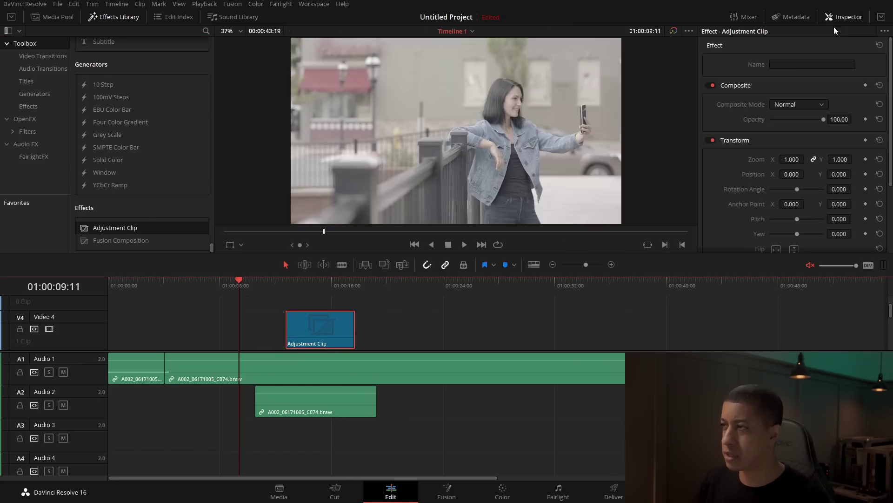
click(808, 64)
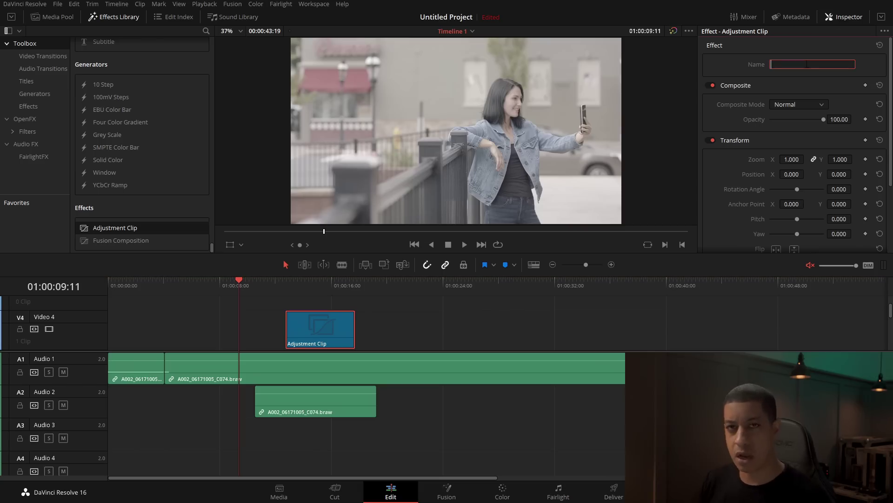
text(JAYARETV)
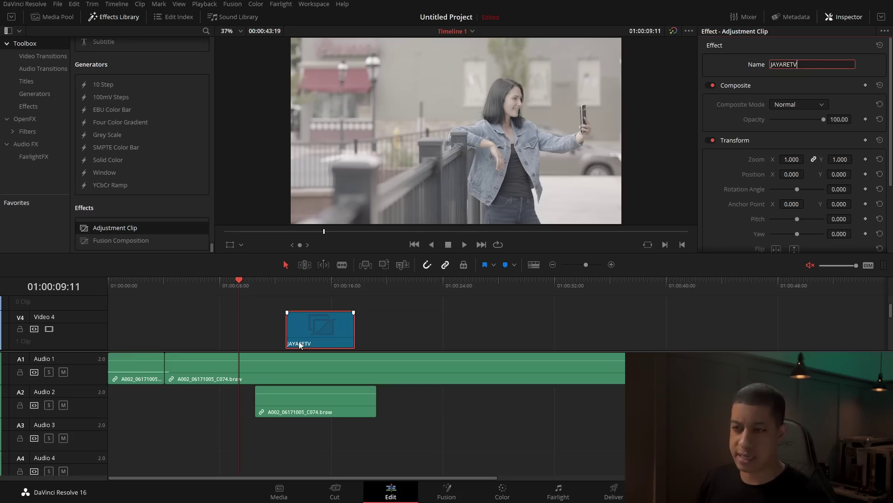
click(389, 331)
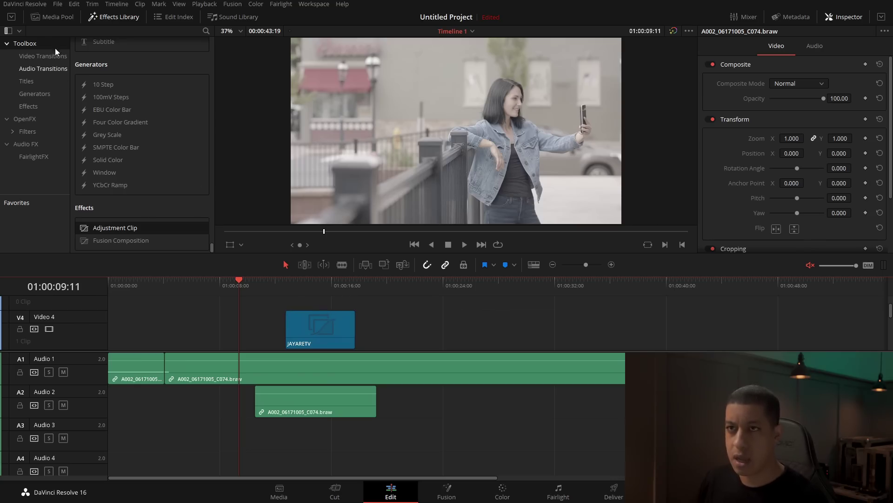
Show the Media Pool, set the JAYARETV adjustment clip's zoom to 1.590 on both axes, and preview the effect under the clip.
click(54, 20)
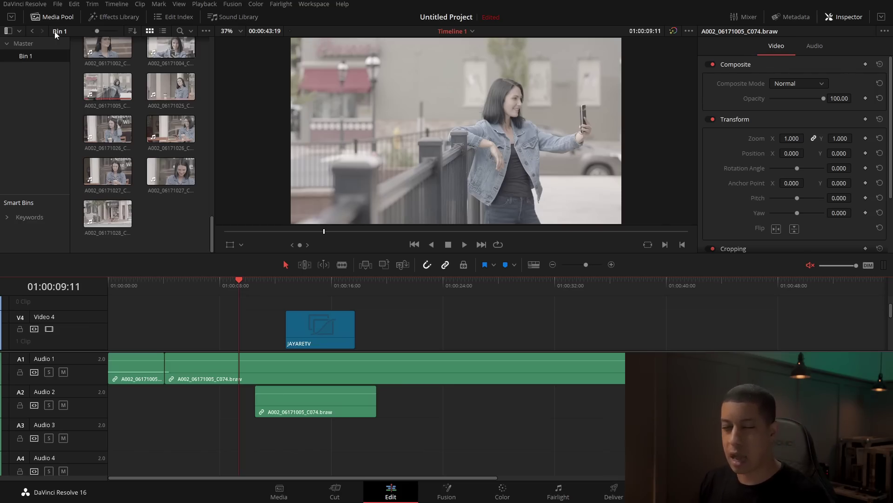
click(316, 330)
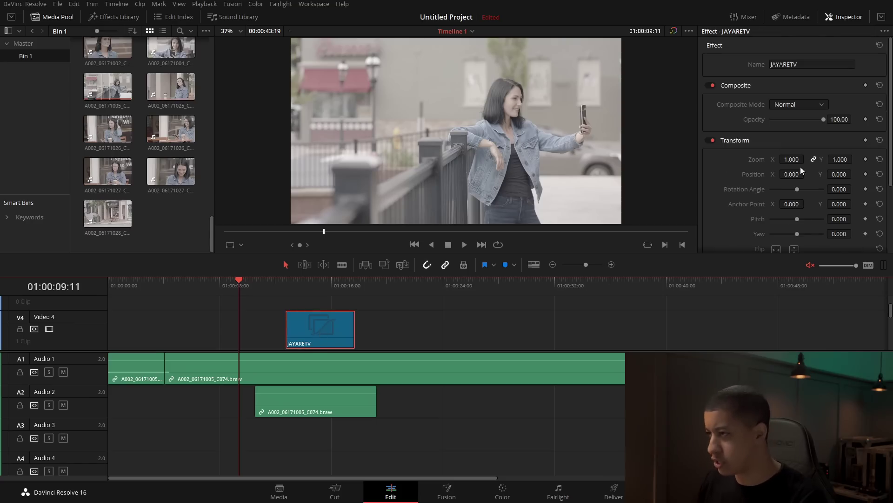
drag(796, 160, 790, 169)
click(311, 282)
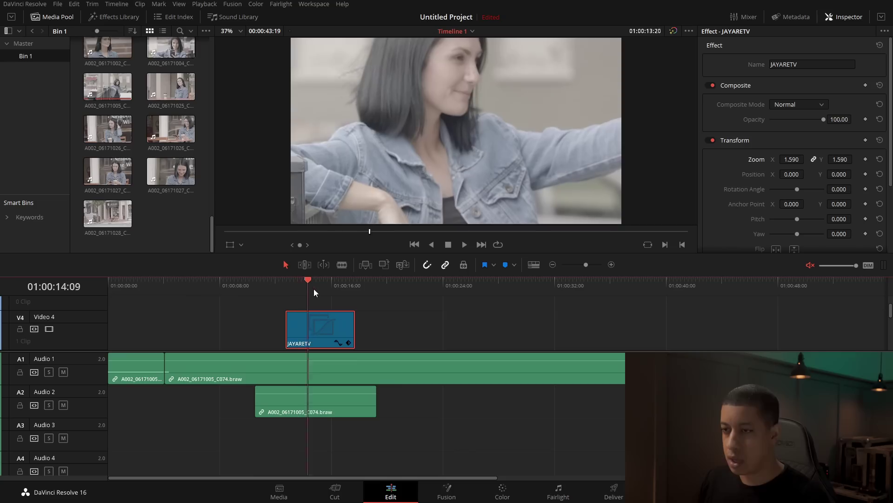
Store the JAYARETV adjustment clip in Bin 1 and place a copy of it on Video 4 at about the 22-second mark.
drag(332, 336, 168, 221)
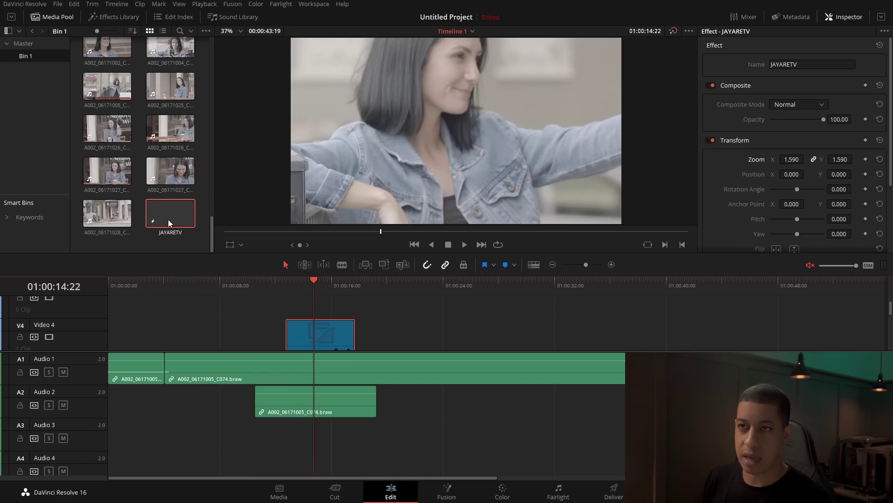
click(430, 282)
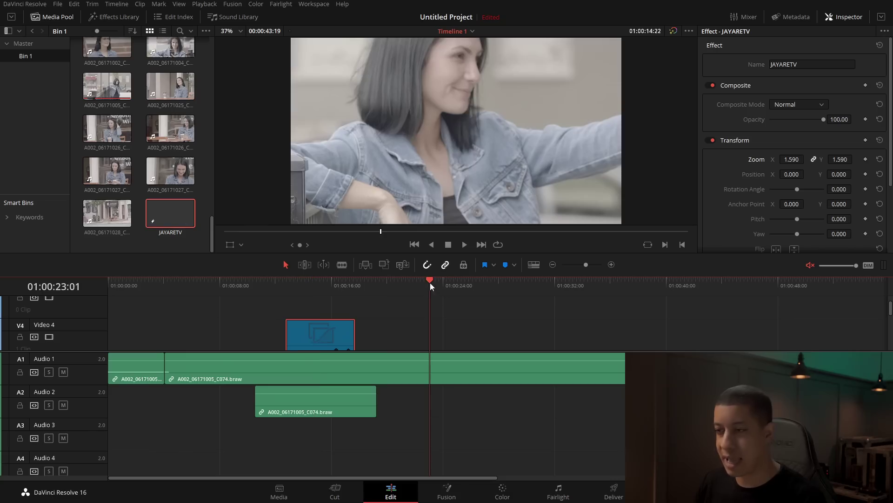
drag(174, 217, 417, 332)
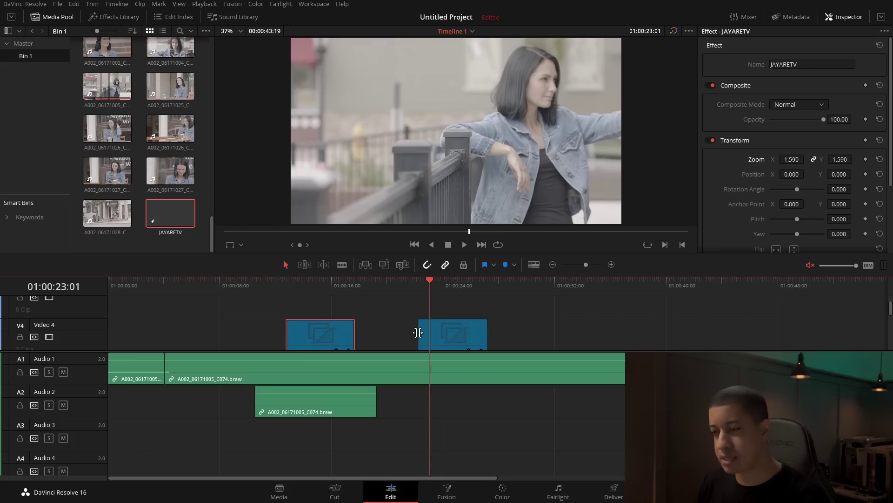
Enlarge the video track area and rename the second adjustment clip on Video 4 as JAYARETV1.
drag(91, 351, 93, 370)
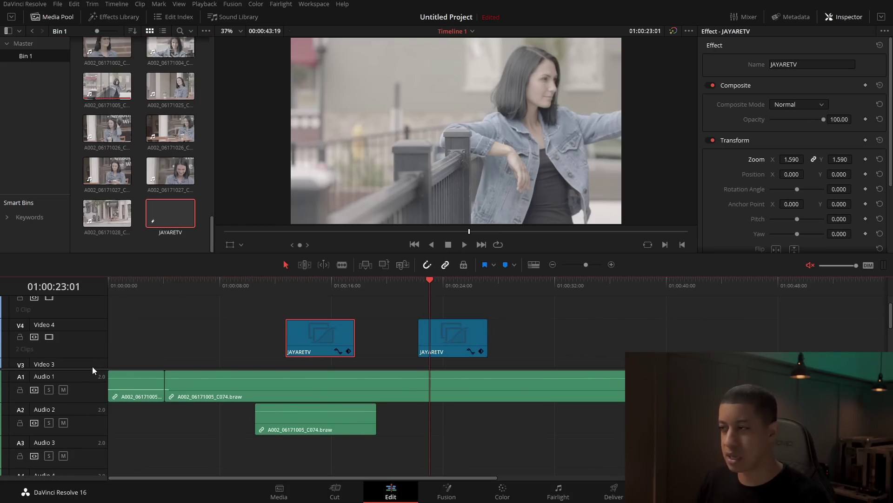
click(458, 346)
click(810, 67)
text(1)
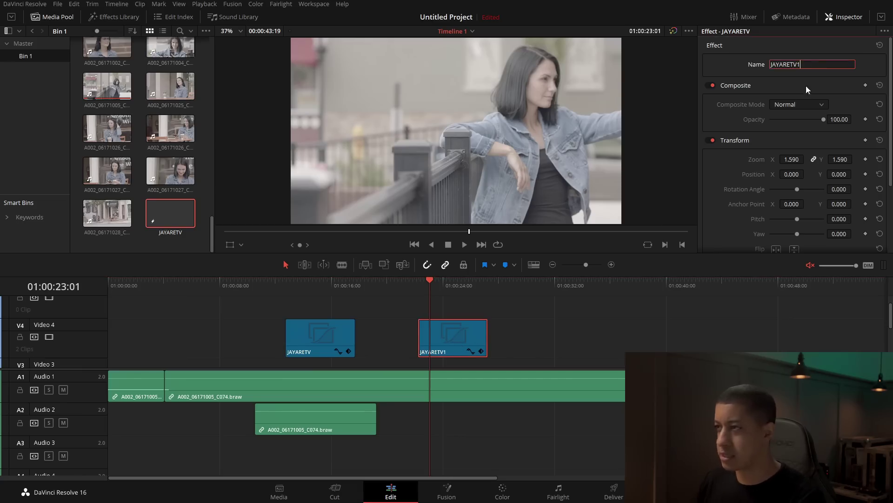
Set the clip color of the JAYARETV1 adjustment clip on Video 4 to Lime.
right_click(444, 333)
mouse_move(593, 291)
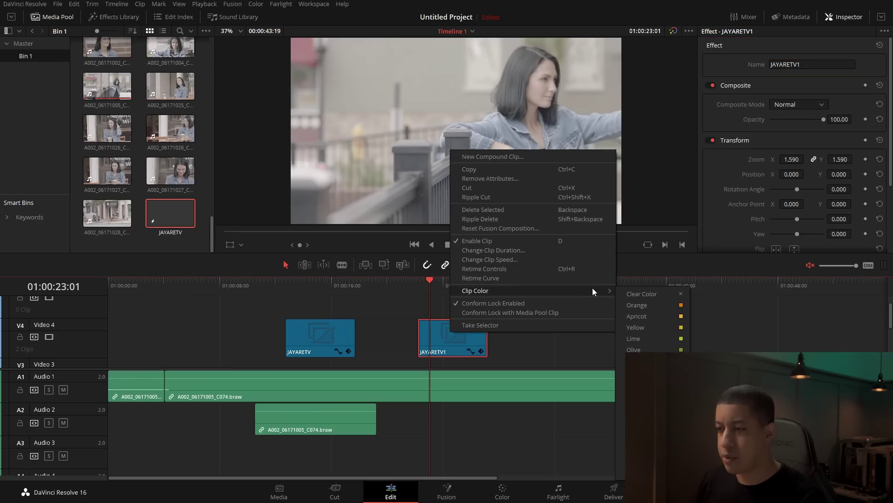
click(637, 342)
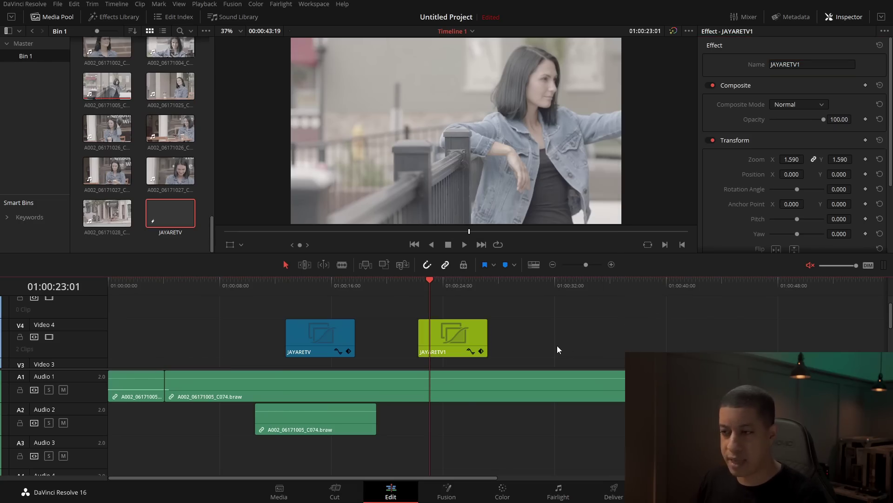
Add markers to the timeline at 01:00:25:04 and to the JAYARETV1 clip, and move the clip to start at about 28 seconds.
click(459, 287)
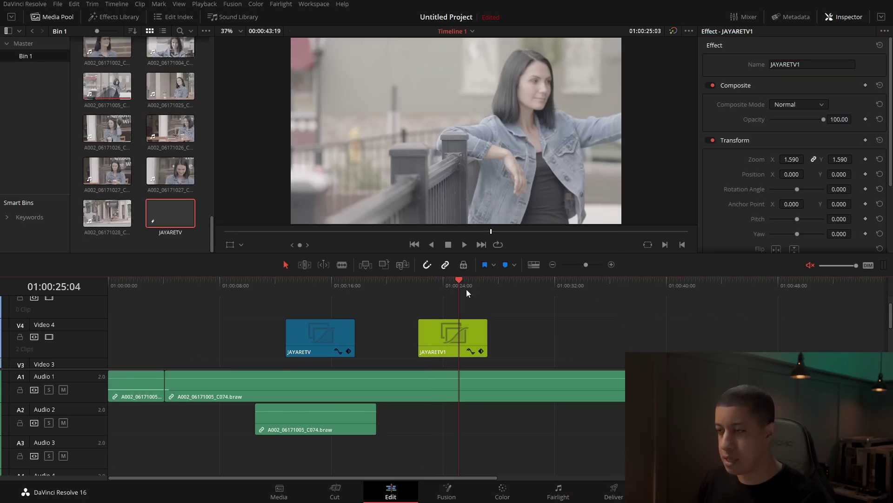
click(507, 266)
click(467, 336)
key(m)
drag(467, 336, 553, 338)
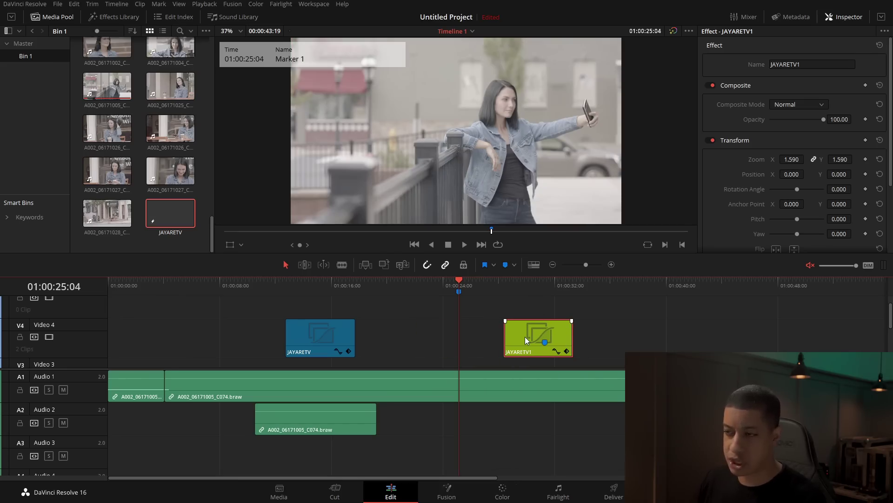
Store the JAYARETV1 clip in Bin 1, and place and preview a copy of it on Video 4 at about the 35-second mark.
drag(525, 337, 186, 241)
drag(108, 213, 598, 339)
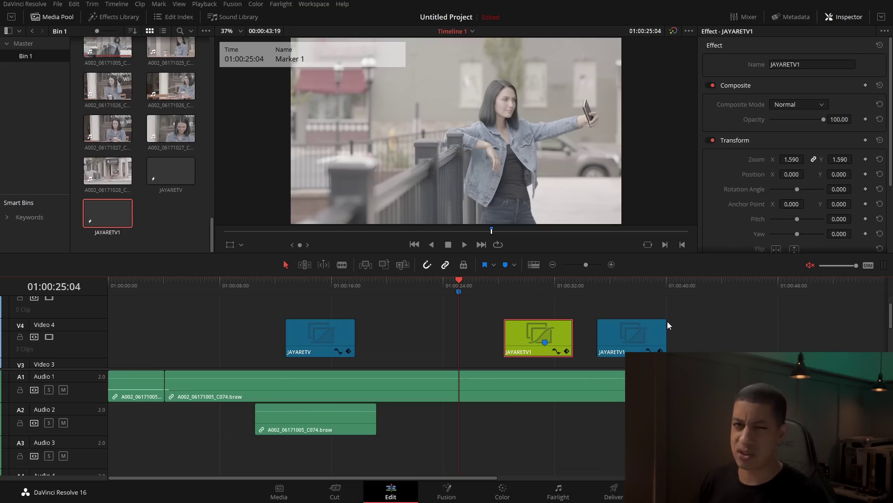
click(622, 337)
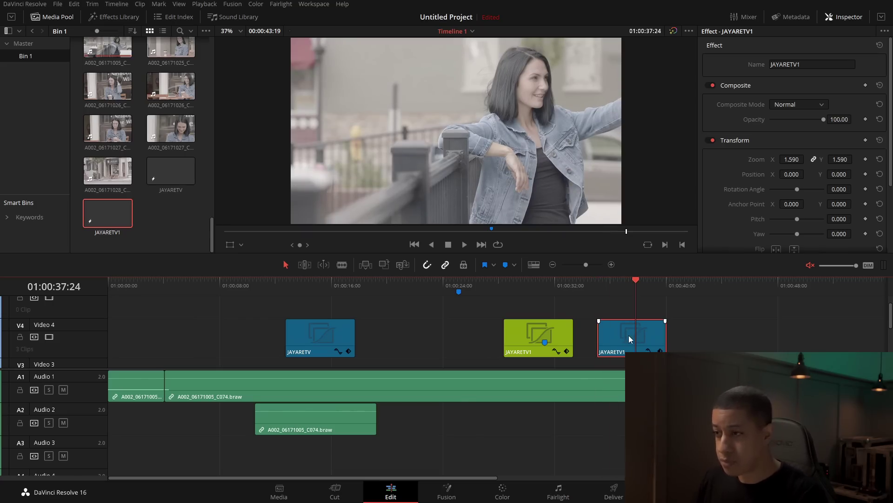
drag(635, 280, 470, 315)
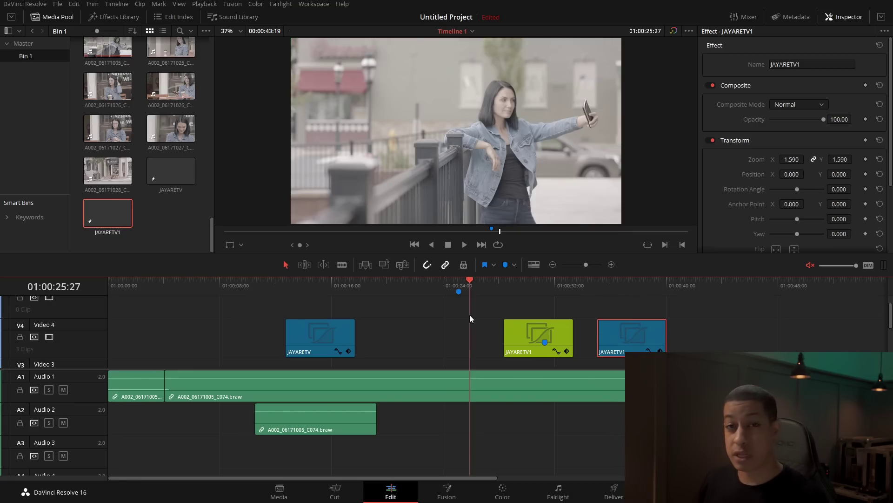
drag(623, 278, 624, 281)
click(630, 284)
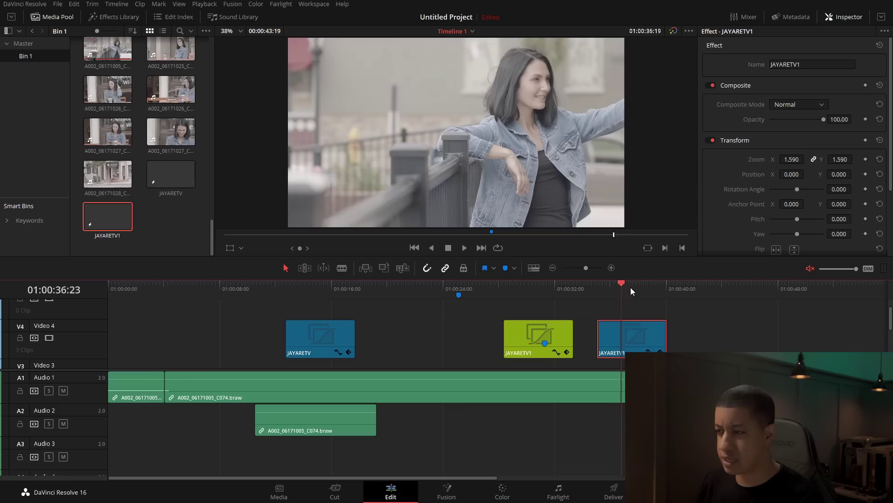
Split the last JAYARETV1 adjustment clip at 01:00:37:21 and the long A002_06171005_C074.braw clip at 01:00:33:11.
click(630, 328)
key(ctrl+b)
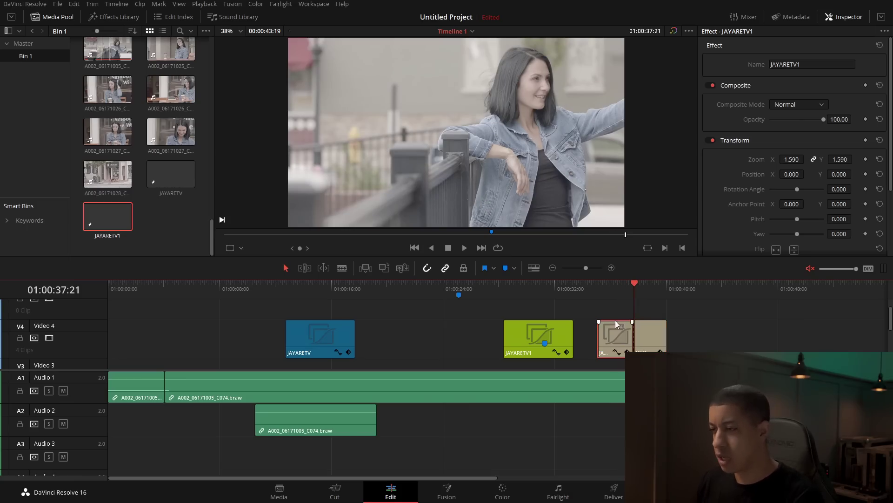
click(574, 292)
key(ctrl+b)
Ripple-trim the start of the last A002_06171005_C074.braw segment to 01:00:36:22.
click(621, 286)
click(600, 386)
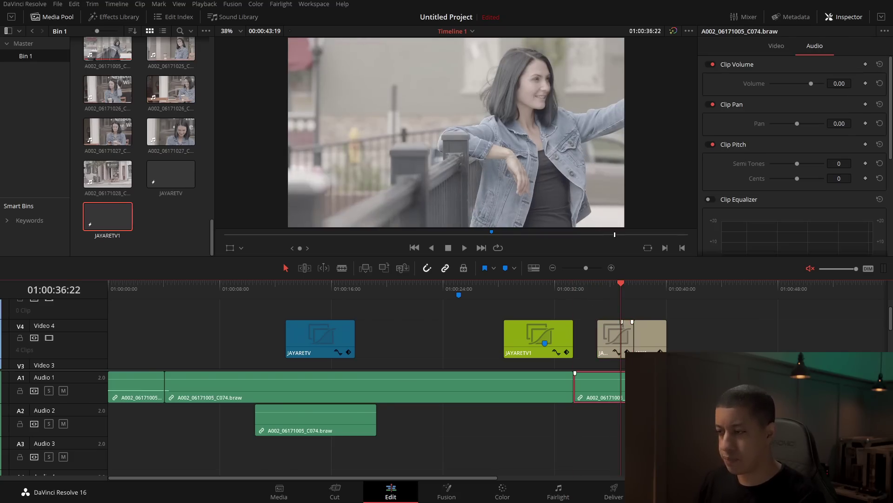
key(Up)
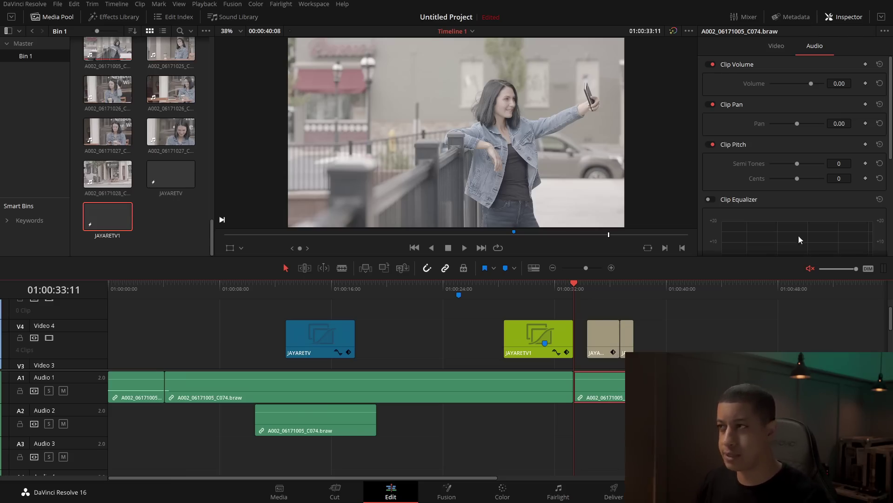
Hide the Inspector, and show and hide the Metadata and Mixer views.
click(844, 16)
click(792, 17)
click(755, 18)
click(793, 17)
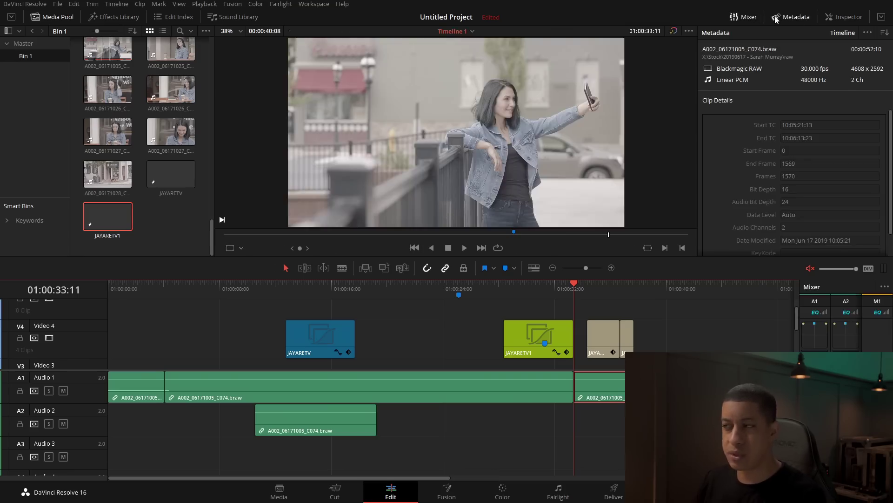
click(745, 18)
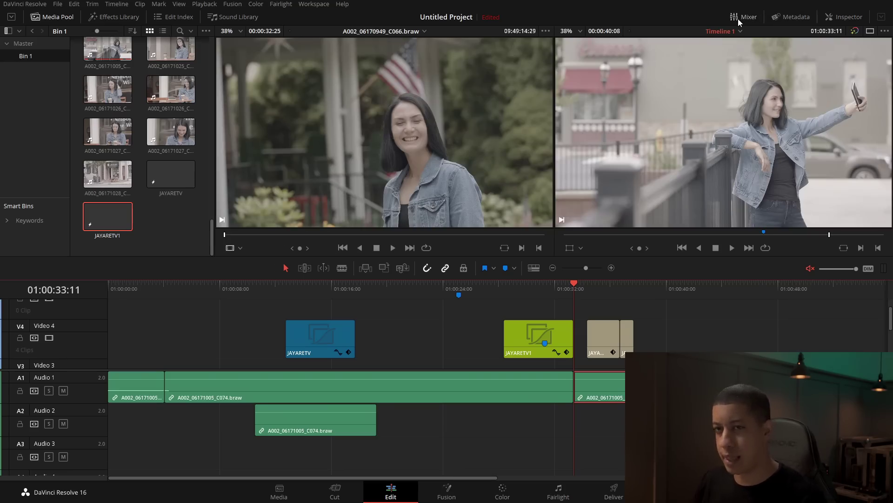
click(25, 3)
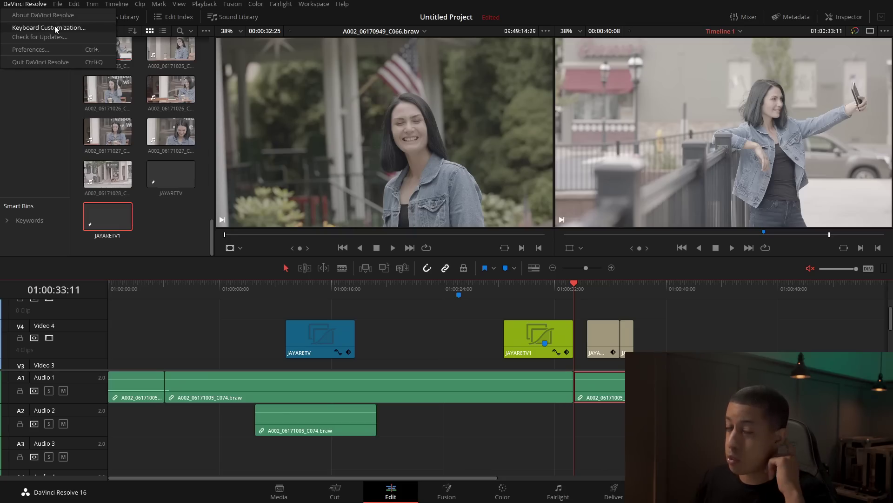
click(125, 224)
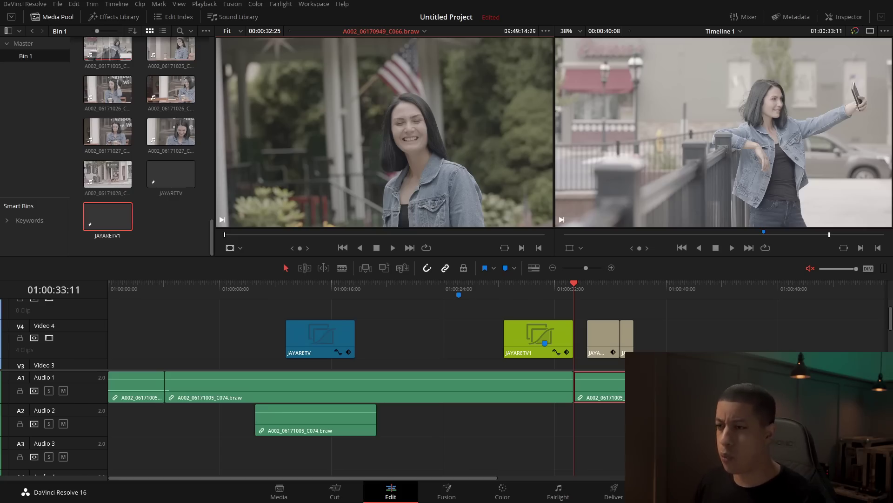
Search the OpenFX effects for "stop" and apply the Stop Motion filter to the long A002_06171005_C074.braw clip at 01:00:20:20.
click(396, 291)
click(434, 386)
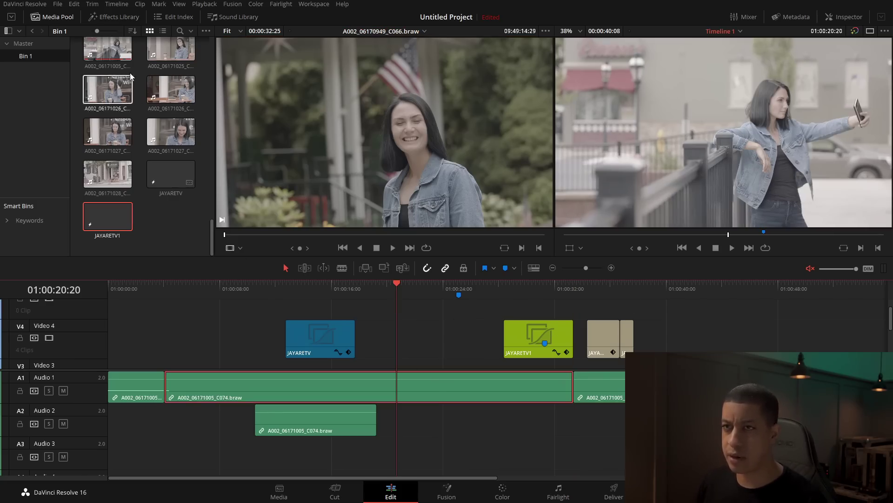
click(115, 17)
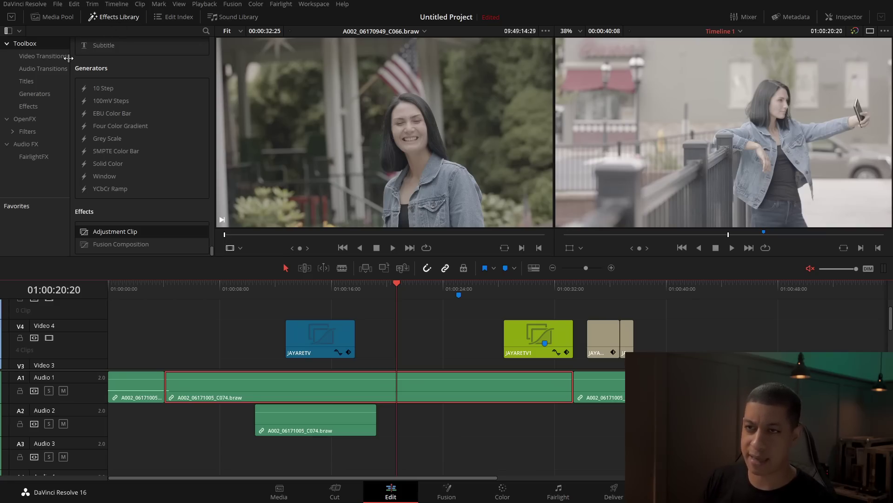
click(23, 107)
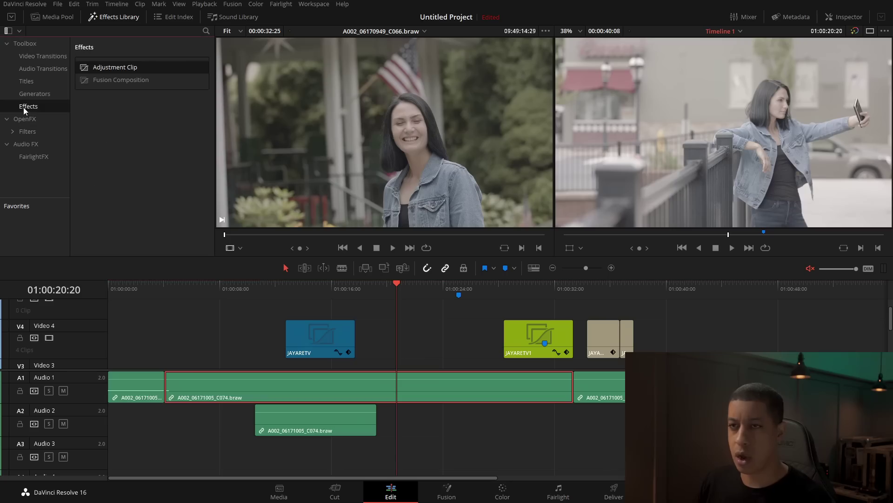
click(27, 122)
scroll(134, 152, down, 3)
scroll(143, 147, up, 3)
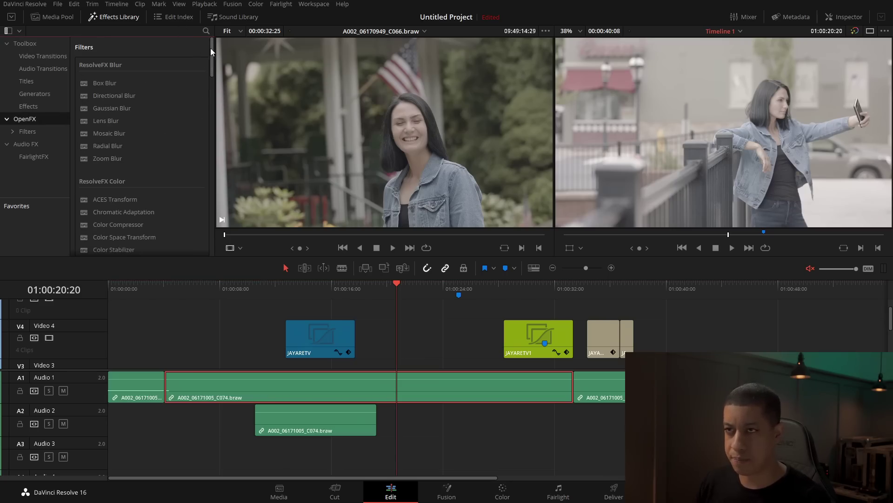
click(206, 30)
text(stop)
drag(139, 111, 444, 392)
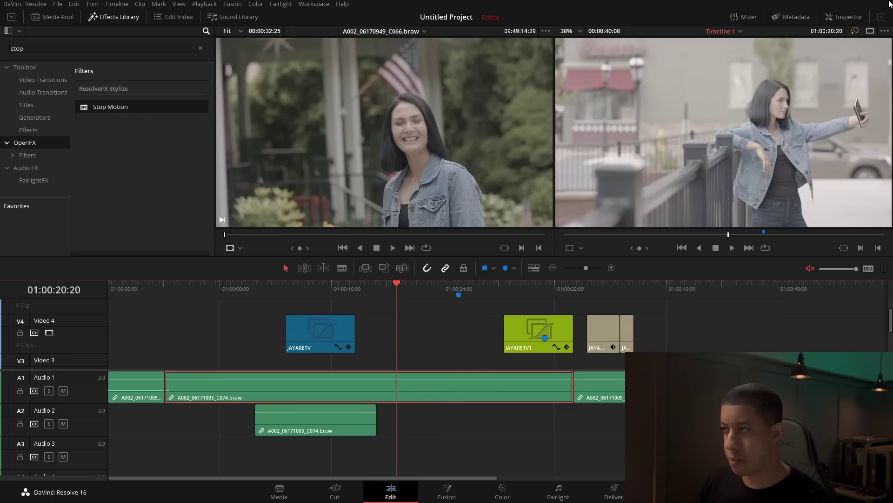
Show the Stop Motion settings of the long A002_06171005_C074.braw clip in the Inspector.
click(843, 17)
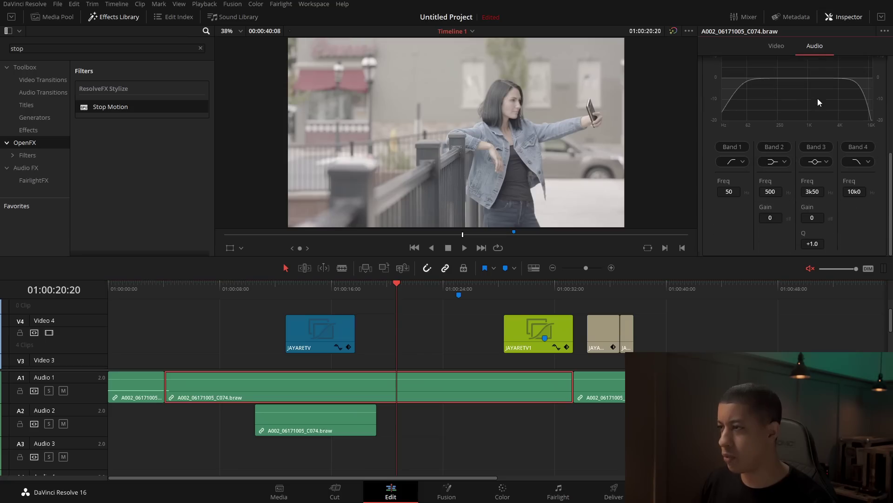
click(776, 45)
scroll(792, 167, down, 3)
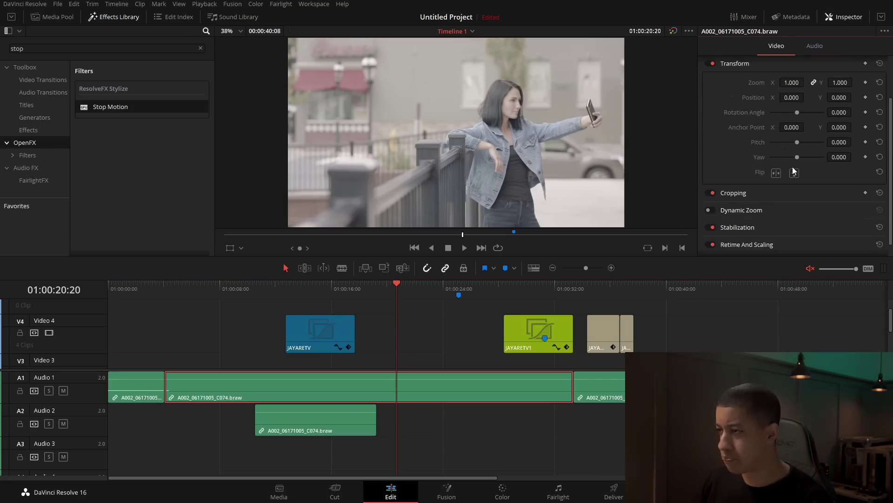
click(796, 46)
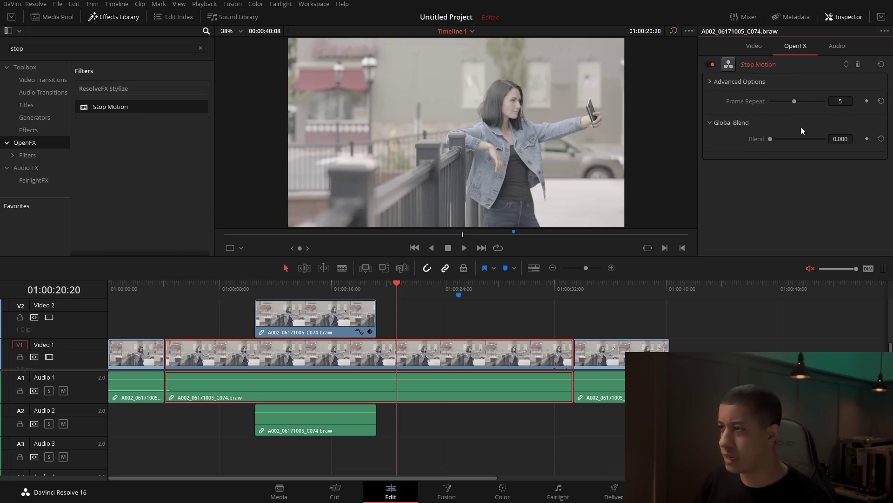
Play the long Video 1 clip repeatedly from about the 20-second mark to examine the Stop Motion effect.
click(384, 286)
key(space)
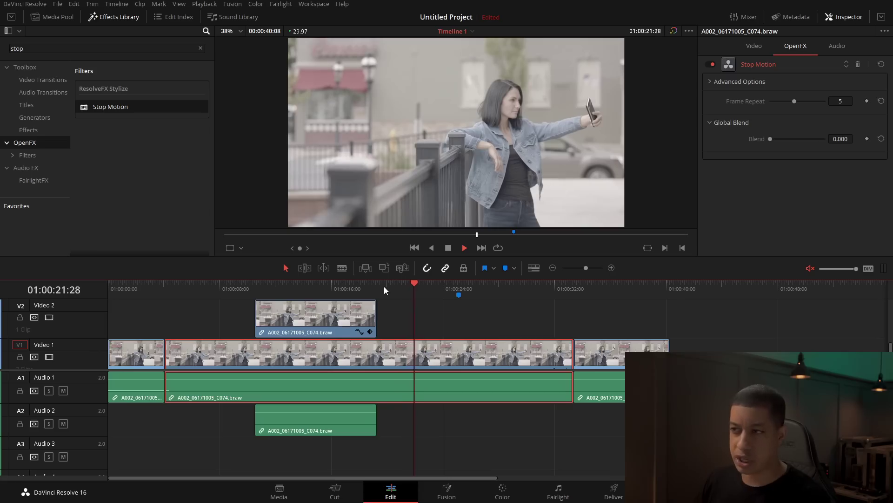
key(space)
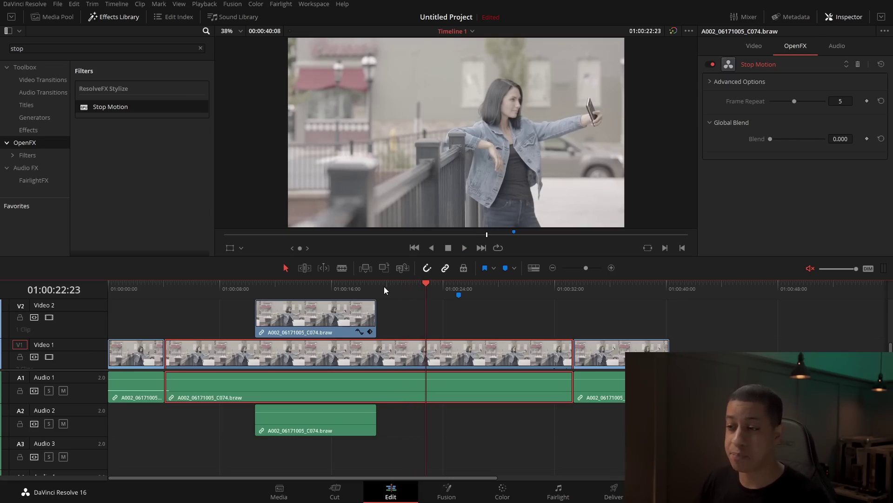
scroll(487, 352, down, 1)
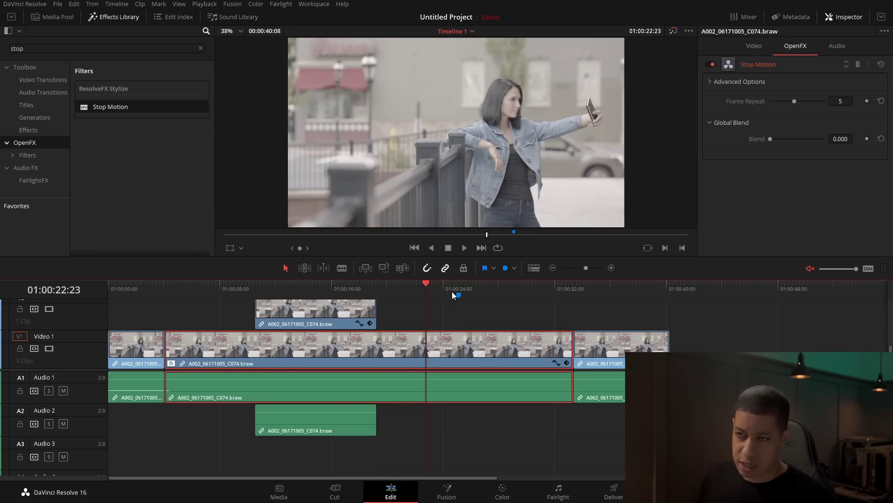
drag(428, 285, 412, 289)
key(space)
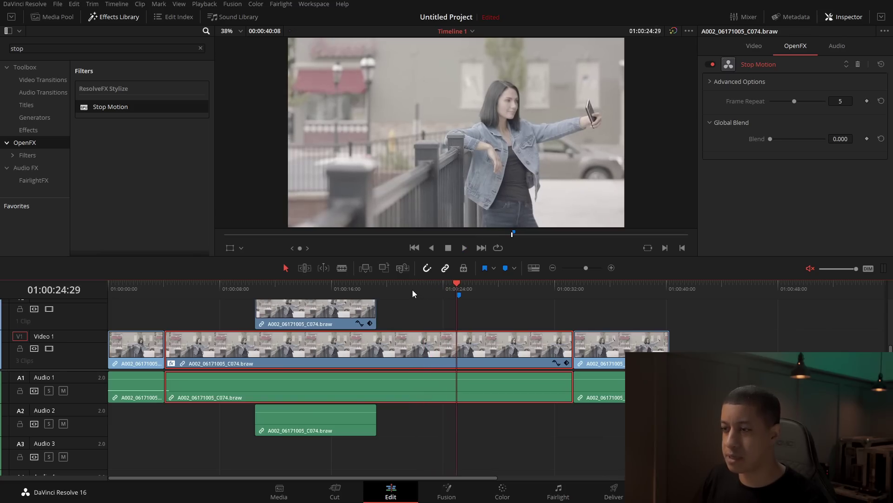
click(396, 286)
key(space)
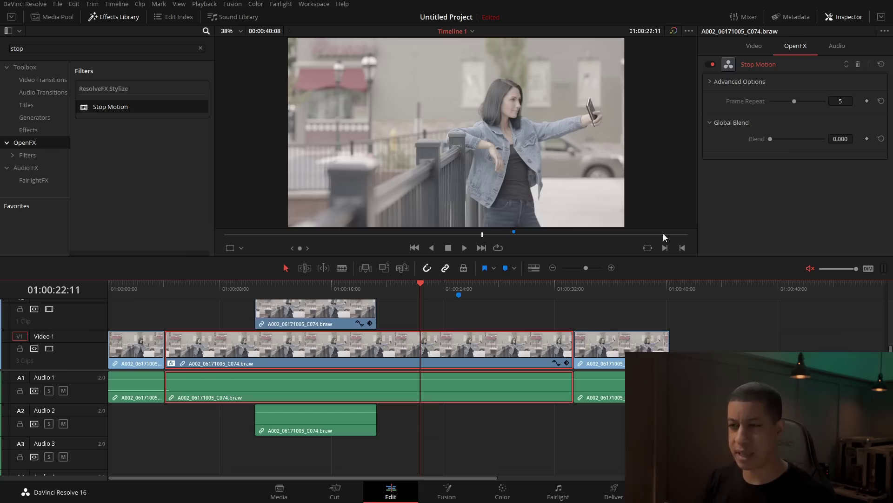
Clear the effects search, browse the OpenFX filters and switch to the Color page.
click(200, 48)
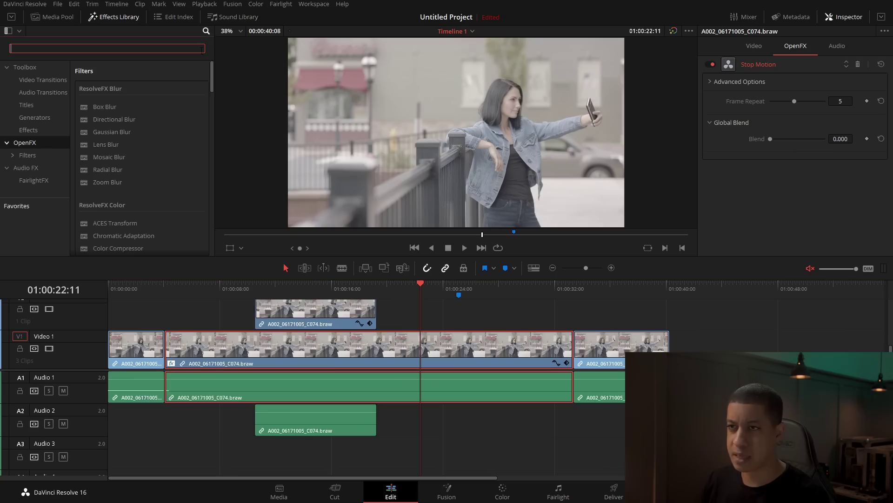
scroll(176, 122, down, 6)
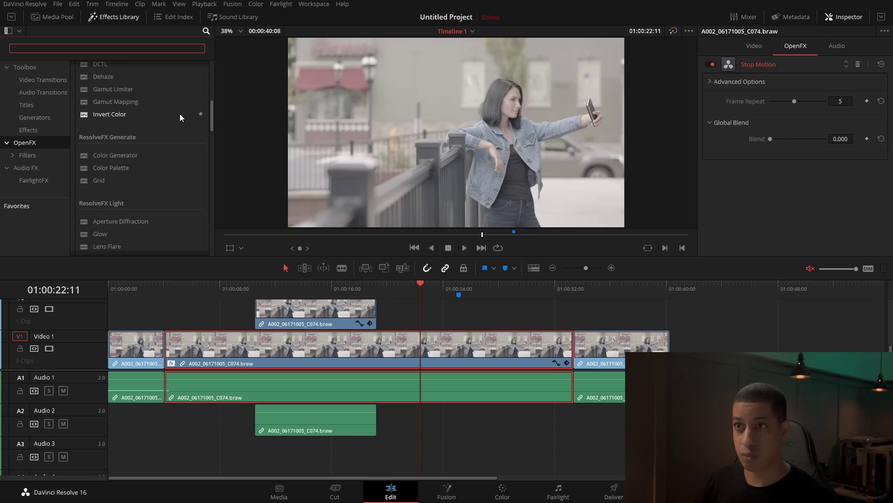
click(507, 492)
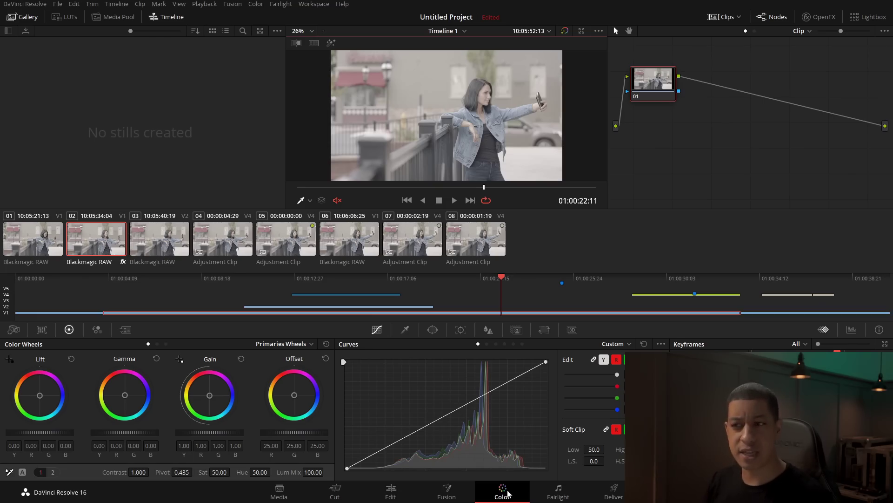